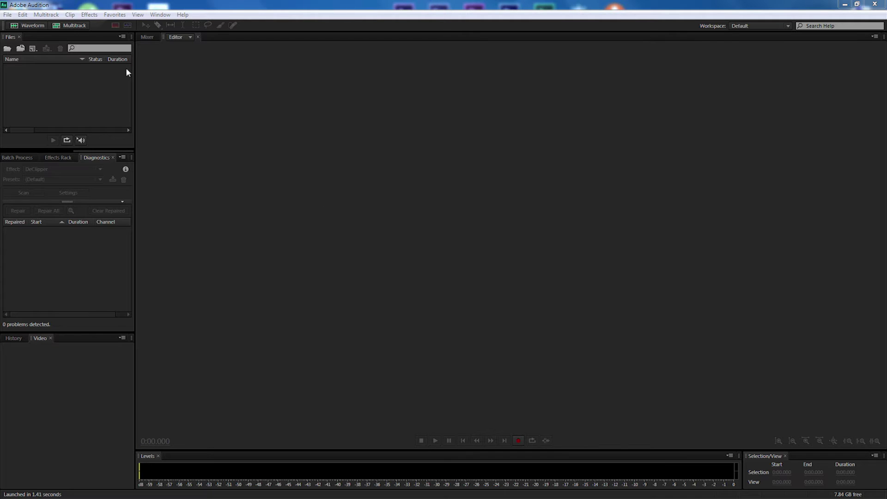
# - Create a new audio file called Megatron with 44100 Hz sample rate, stereo channels and 32 (float) bit depth
pyautogui.click(27, 26)
pyautogui.write('Megatron')
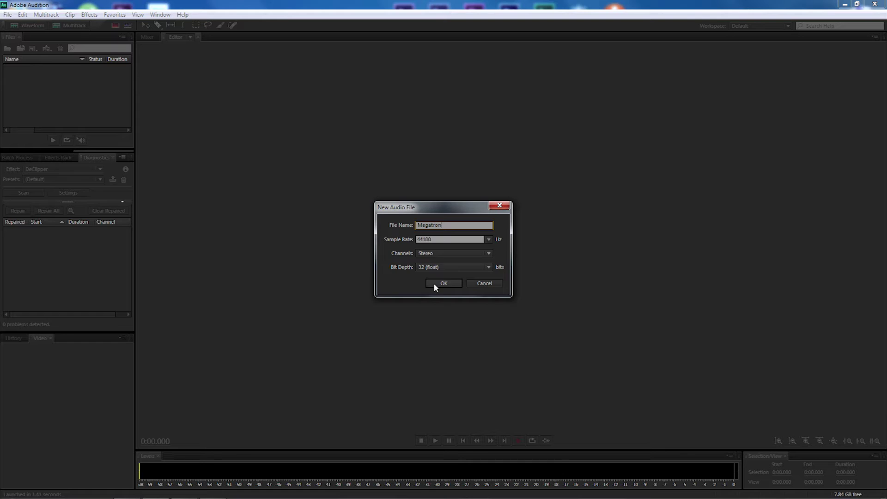
pyautogui.click(434, 283)
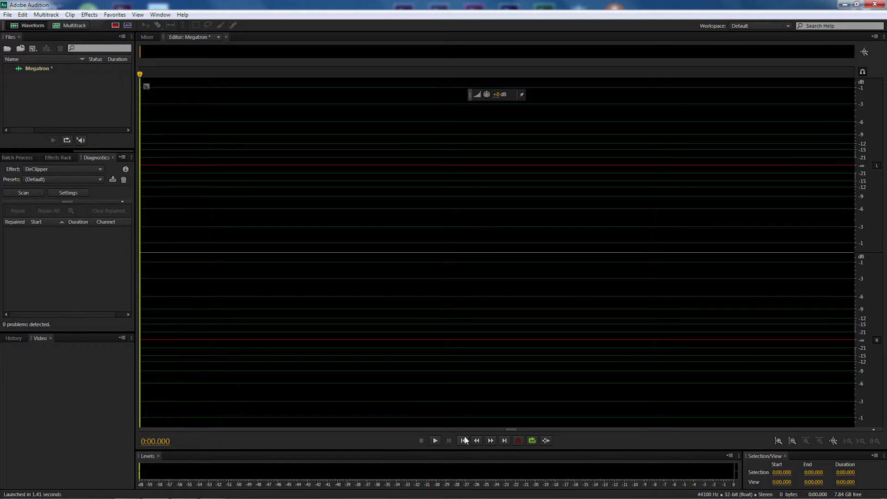
# - Record the spoken voice line into the Megatron file, pausing between the two phrases and stopping at the end
pyautogui.click(518, 441)
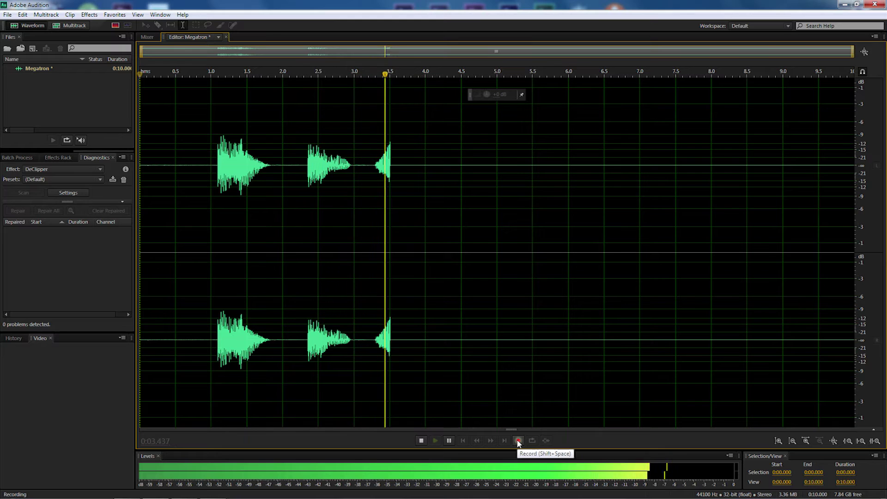
pyautogui.click(449, 441)
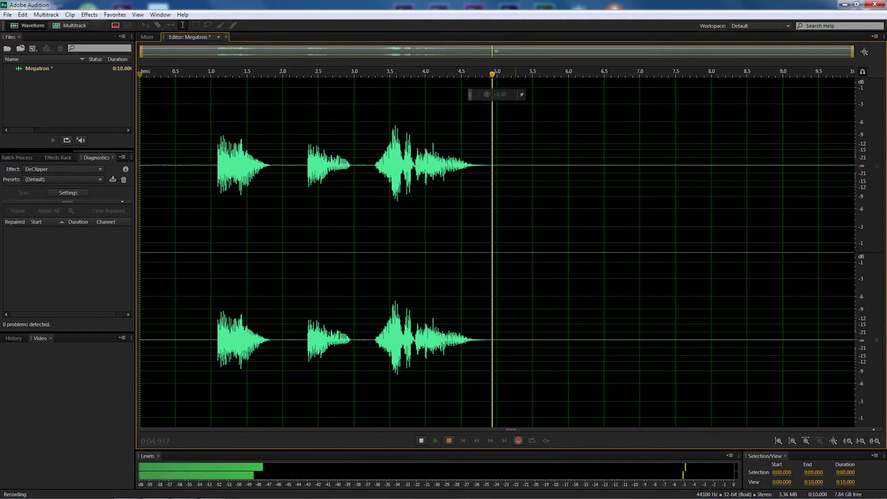
pyautogui.click(519, 439)
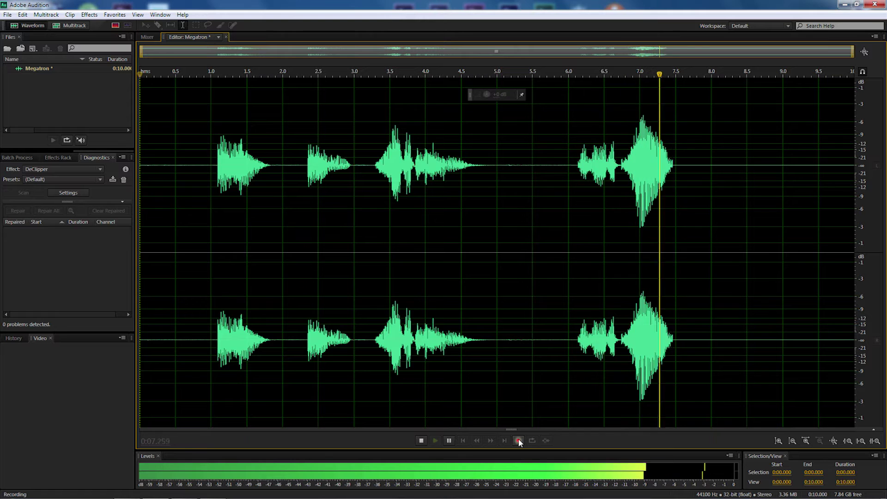
pyautogui.click(422, 441)
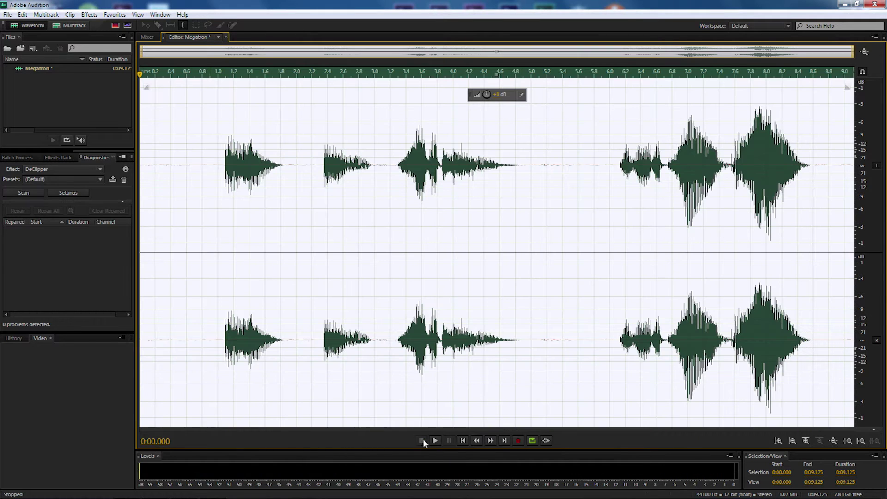
# - Delete the first 0.9 s of silence, about 0.75 s of the gap between the phrases, and the silence after 7.1 s
pyautogui.click(209, 341)
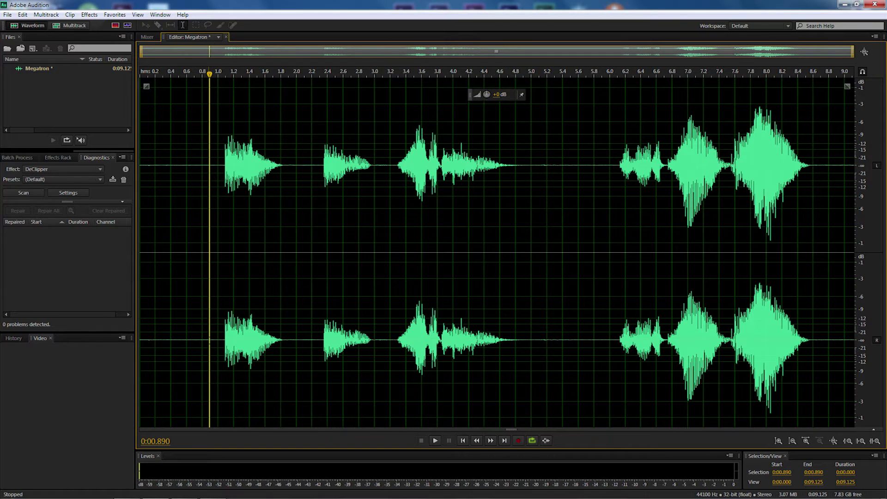
pyautogui.moveTo(210, 341); pyautogui.dragTo(126, 343)
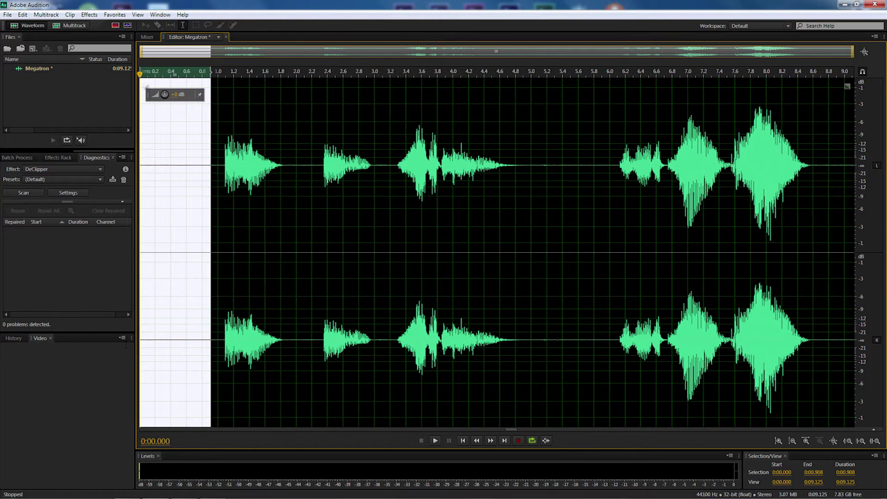
pyautogui.press('Delete')
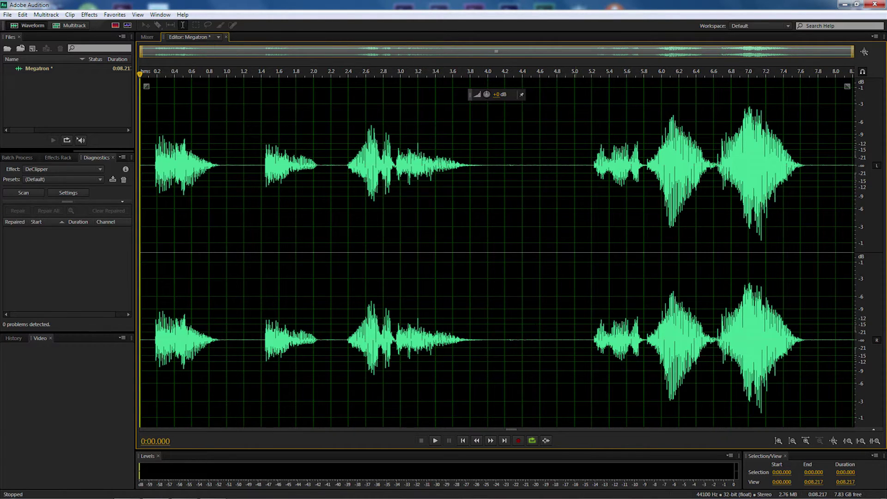
pyautogui.moveTo(573, 254); pyautogui.dragTo(505, 254)
pyautogui.press('Delete')
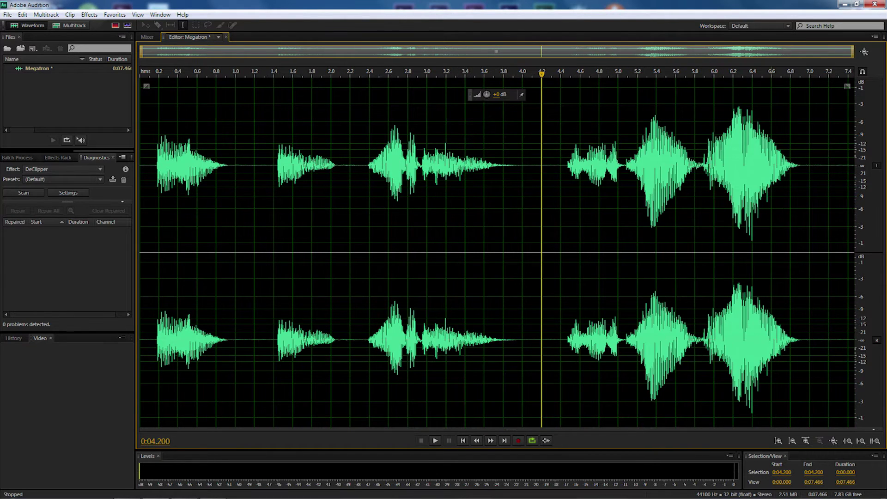
pyautogui.moveTo(820, 241); pyautogui.dragTo(878, 241)
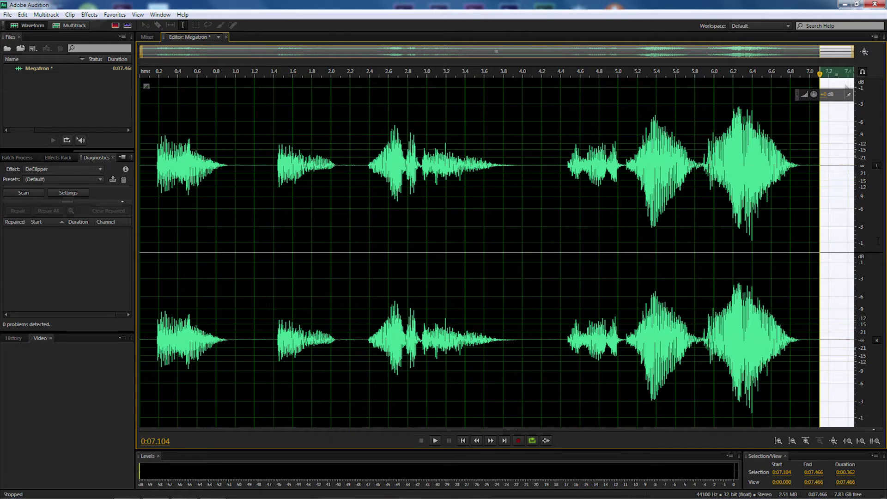
pyautogui.press('Delete')
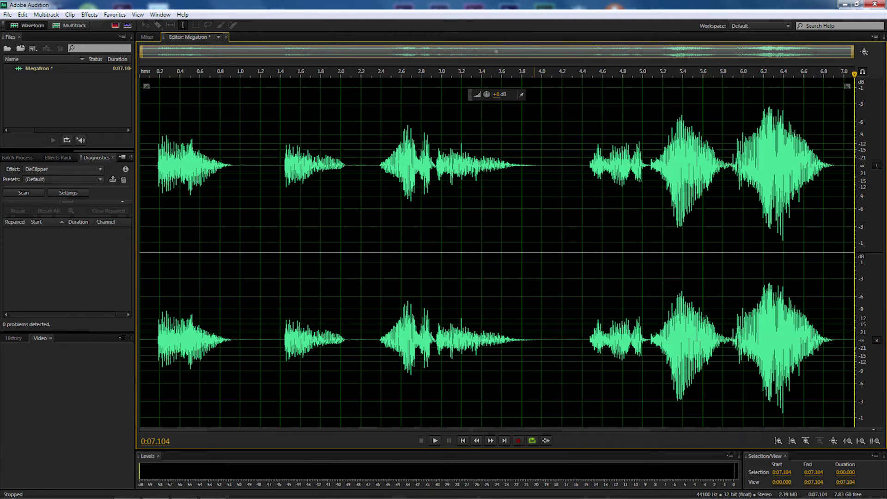
pyautogui.press('space')
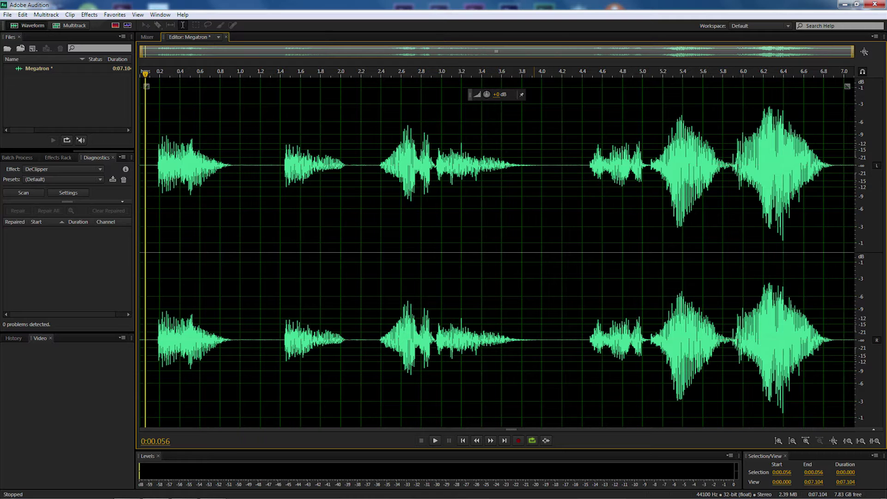
# - Load the Lower Pitch preset of the Stretch and Pitch effect for the whole recording and preview it
pyautogui.click(89, 14)
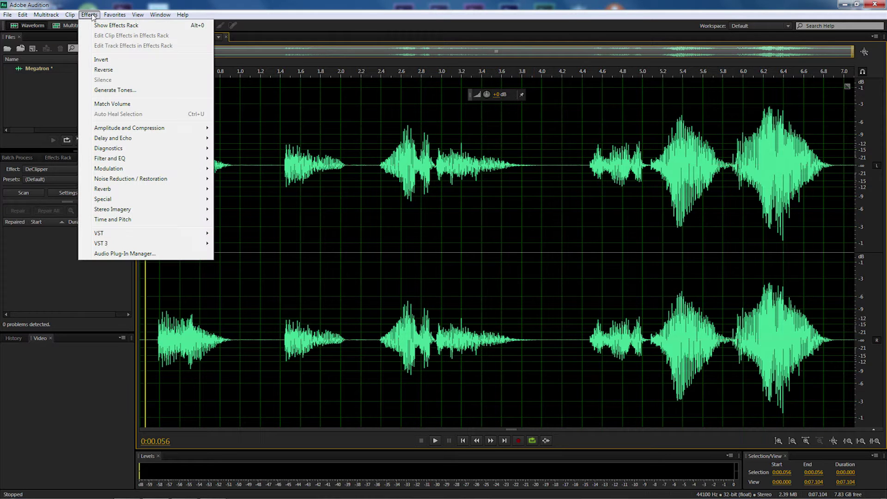
pyautogui.moveTo(155, 220)
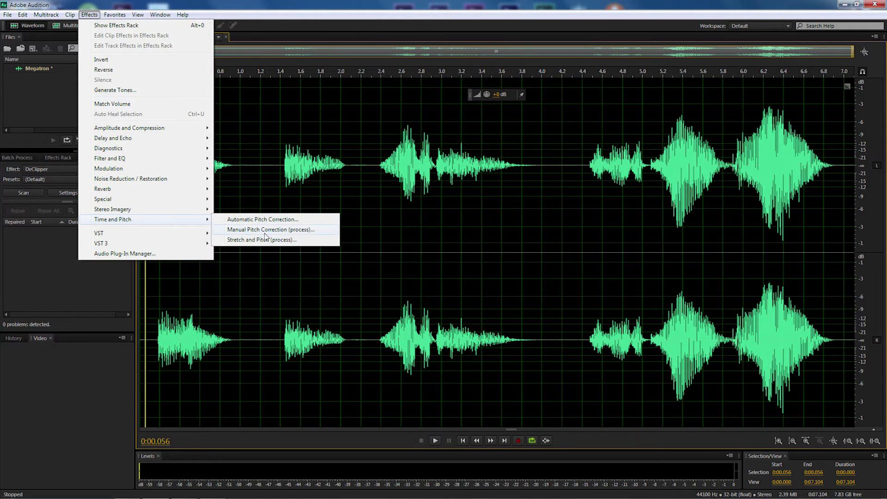
pyautogui.click(252, 240)
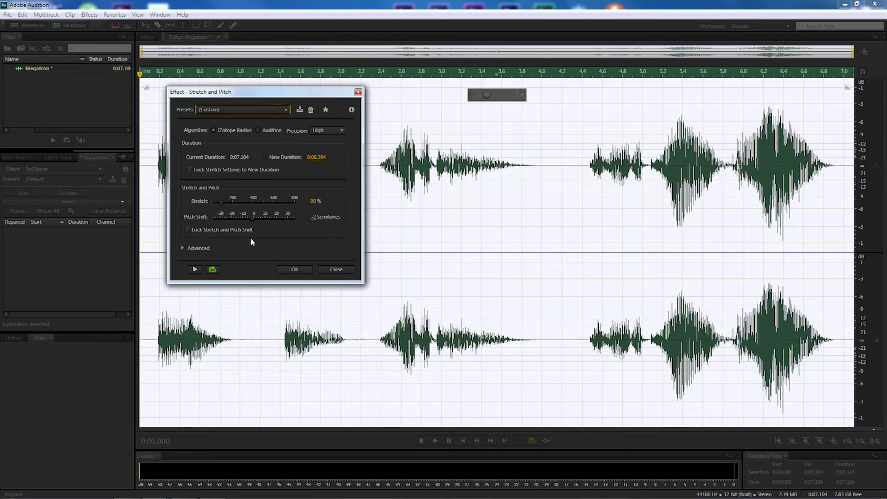
pyautogui.click(221, 110)
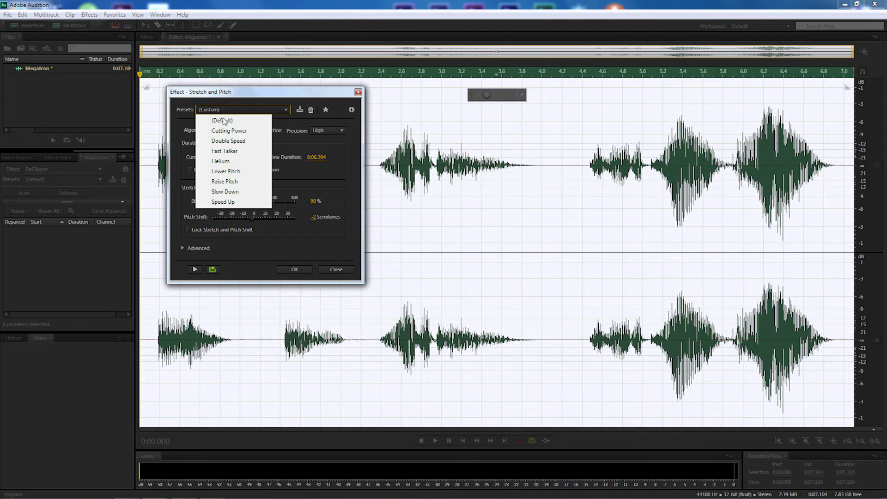
pyautogui.click(227, 171)
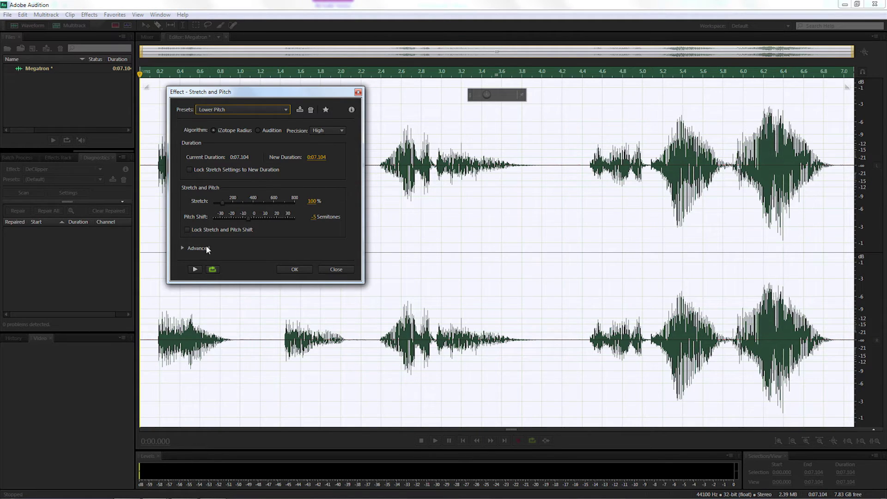
pyautogui.click(216, 272)
pyautogui.click(194, 270)
# - Set Stretch to 90% and Pitch Shift to -2 semitones, then apply the Stretch and Pitch effect
pyautogui.click(313, 202)
pyautogui.write('90')
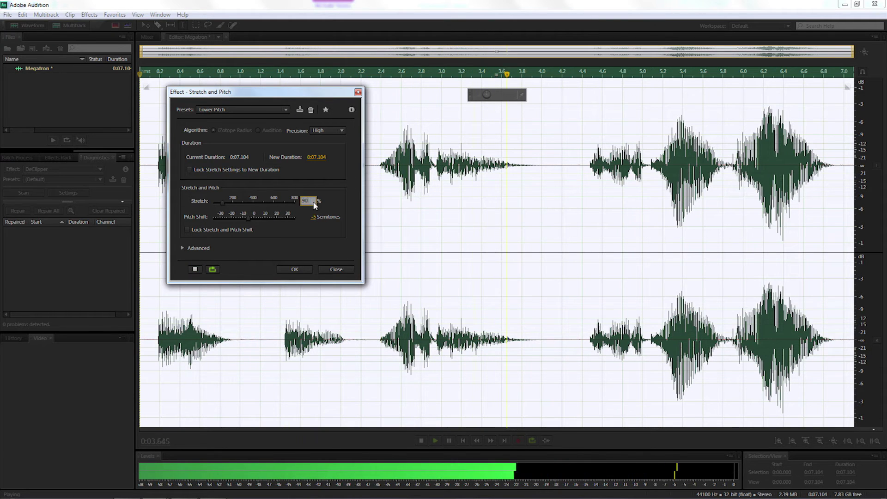
pyautogui.press('Return')
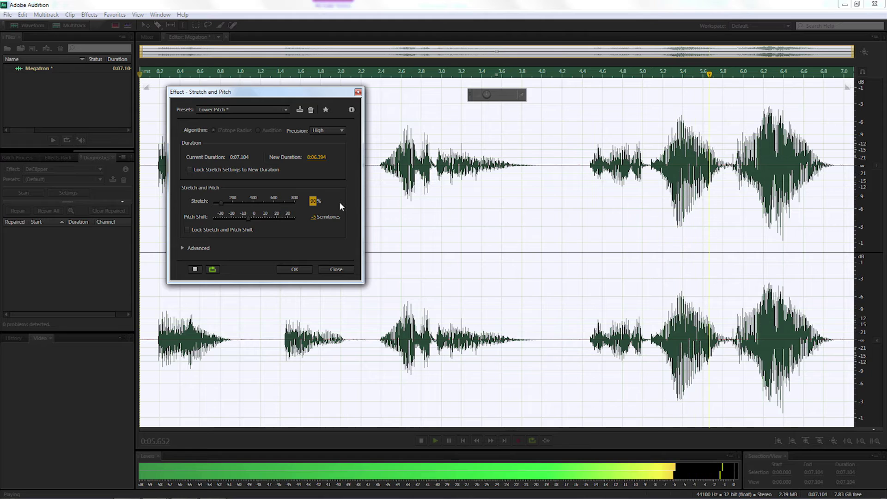
pyautogui.click(313, 217)
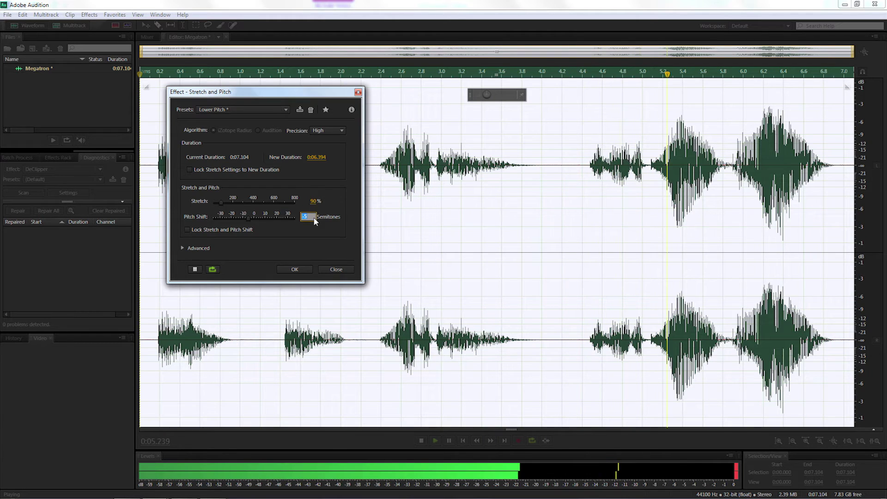
pyautogui.write('-2')
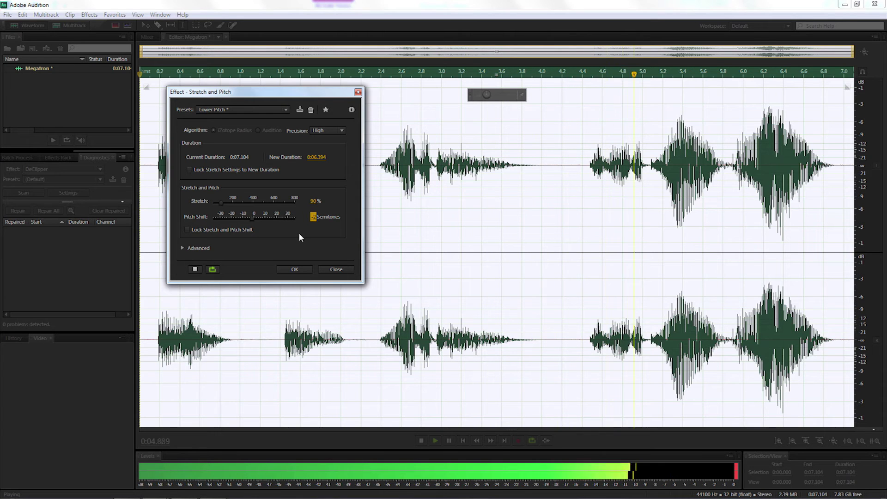
pyautogui.click(195, 270)
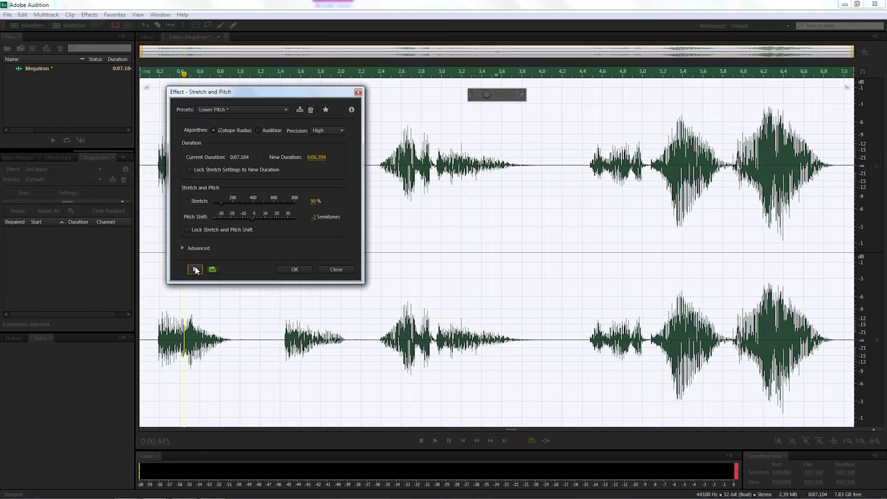
pyautogui.click(293, 269)
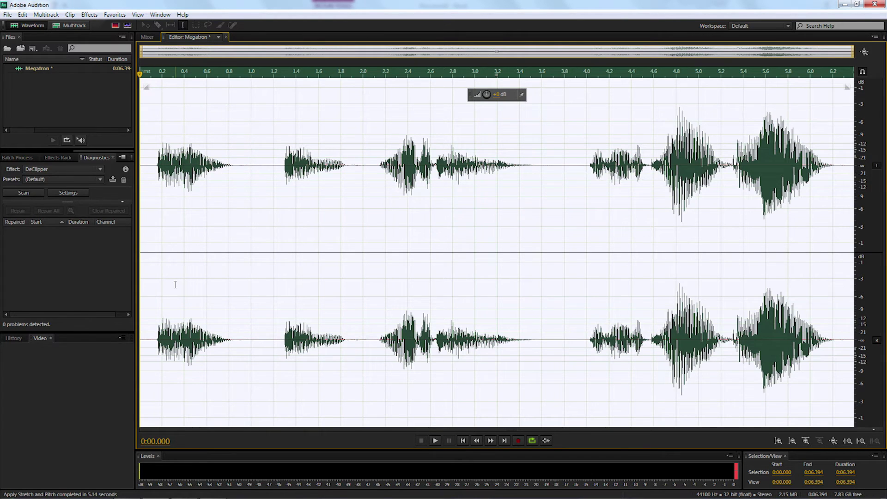
# - Play back the pitched recording and delete the silence from 1.0 to 1.2 s between the first two words
pyautogui.press('space')
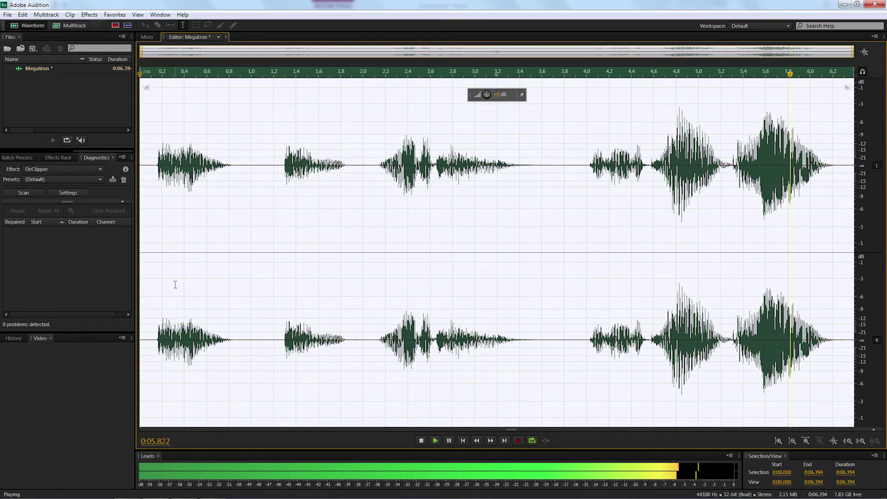
pyautogui.press('space')
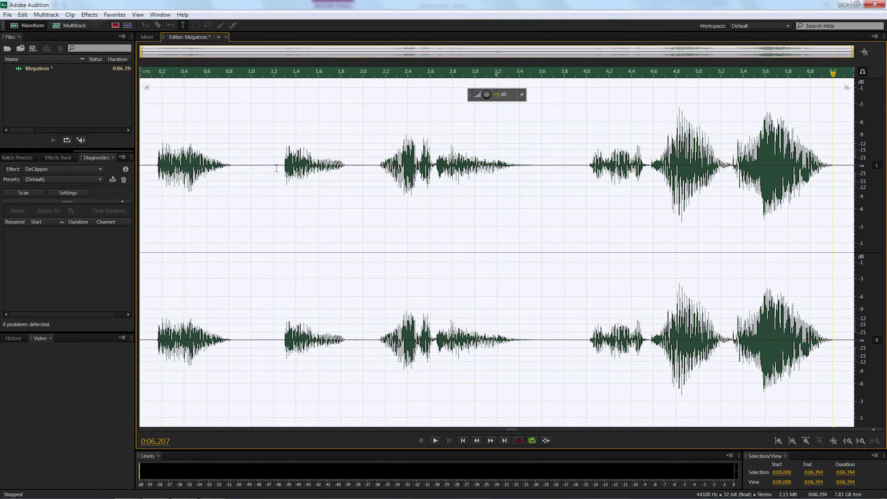
pyautogui.moveTo(274, 168); pyautogui.dragTo(252, 169)
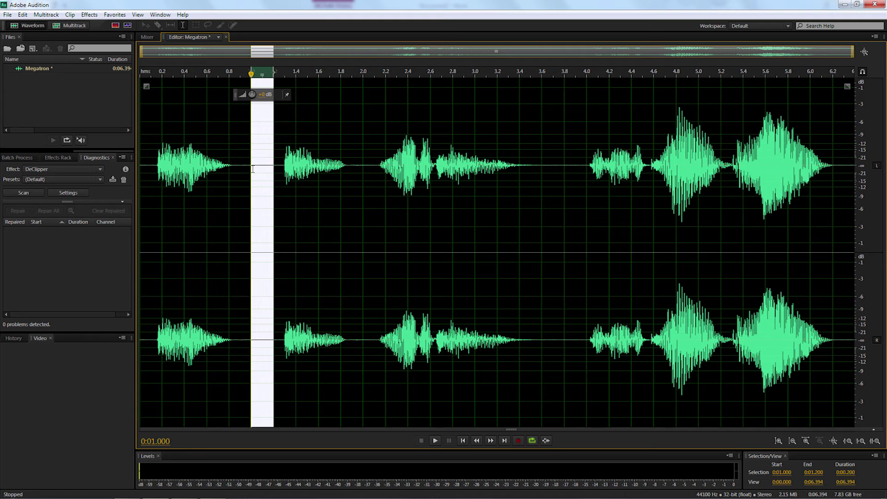
pyautogui.press('Delete')
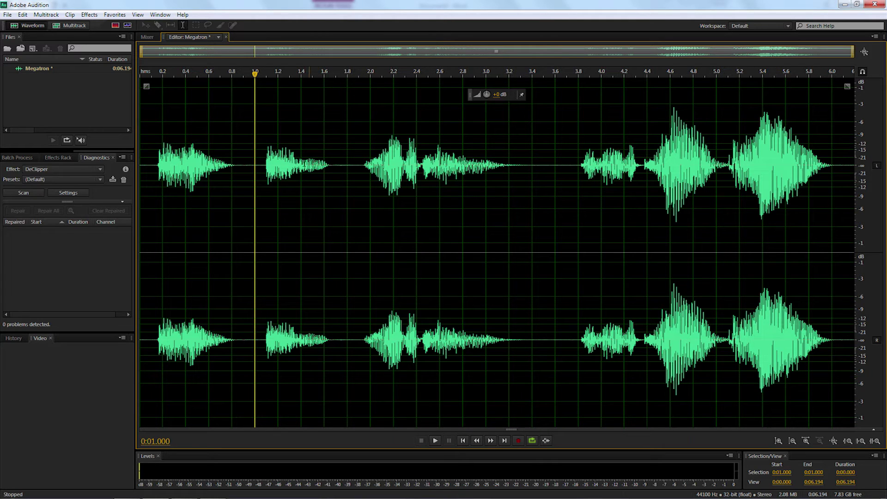
# - Load the Robot Voice preset of the Analog Delay effect and preview it from near the start of the recording
pyautogui.click(154, 73)
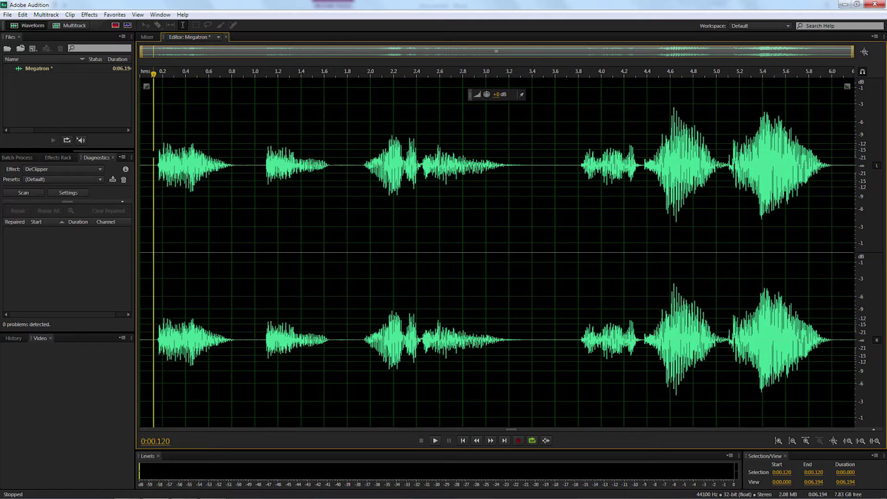
pyautogui.click(90, 14)
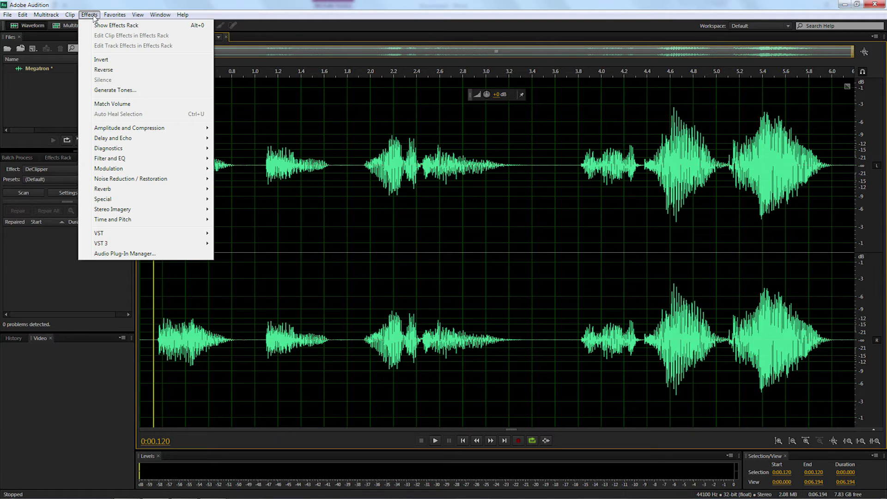
pyautogui.moveTo(139, 139)
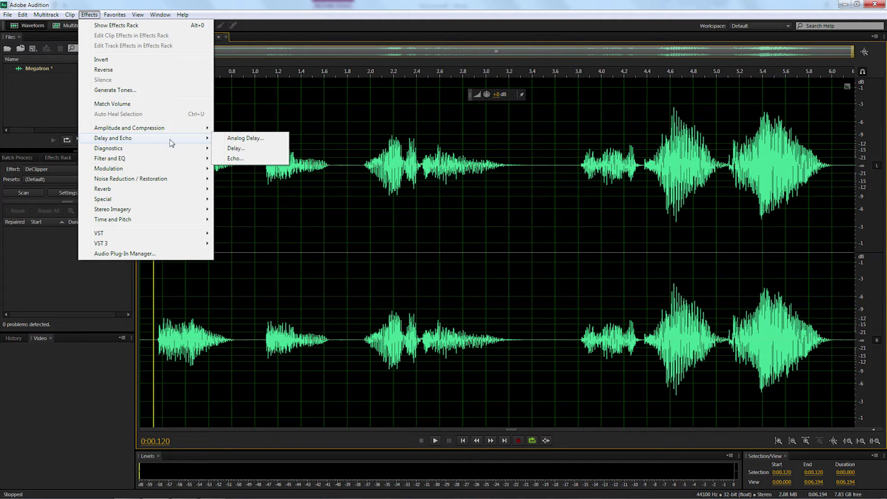
pyautogui.click(243, 140)
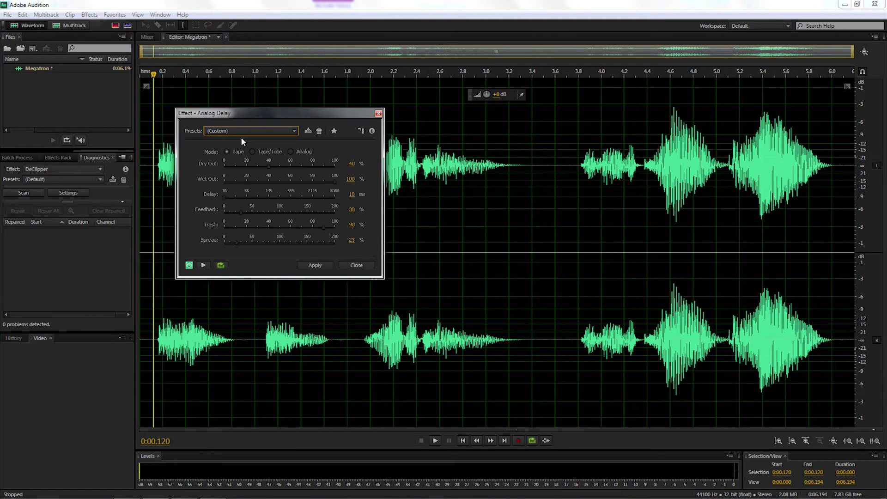
pyautogui.click(240, 131)
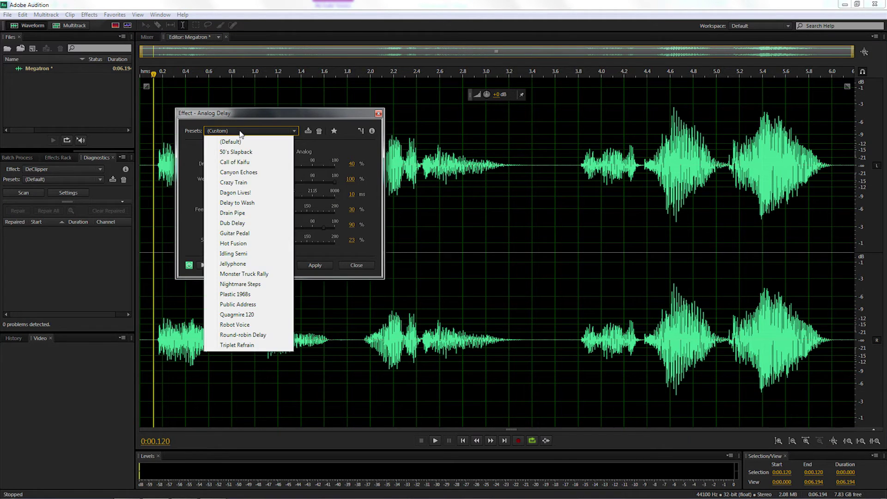
pyautogui.click(245, 326)
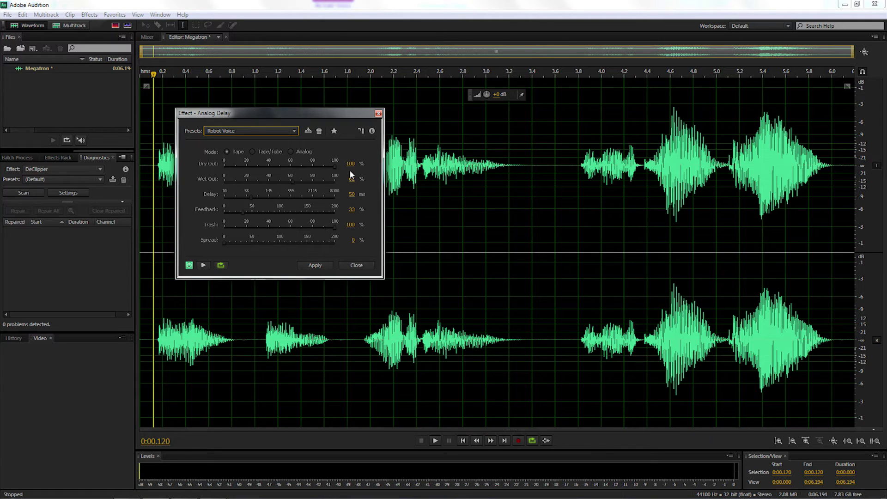
pyautogui.click(202, 266)
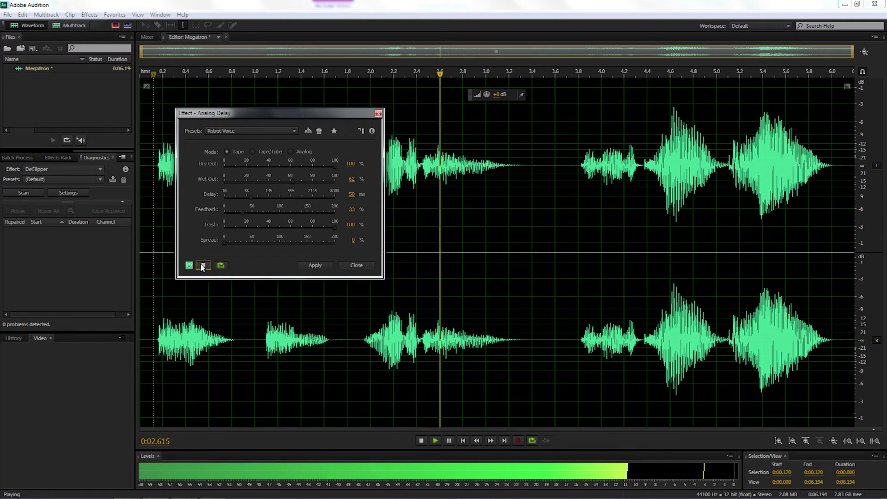
# - Stop the preview and set the Analog Delay to Dry Out 40%, Wet Out 100%, Delay 10 ms and Feedback 30%
pyautogui.click(203, 265)
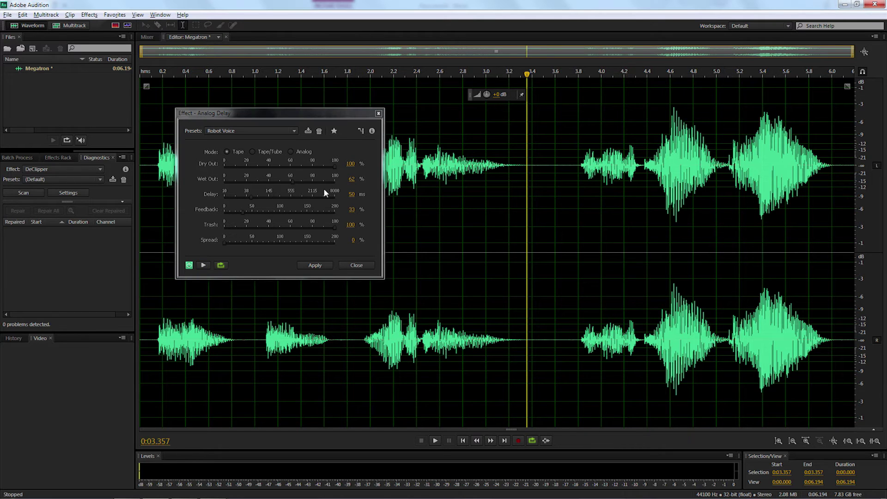
pyautogui.click(351, 164)
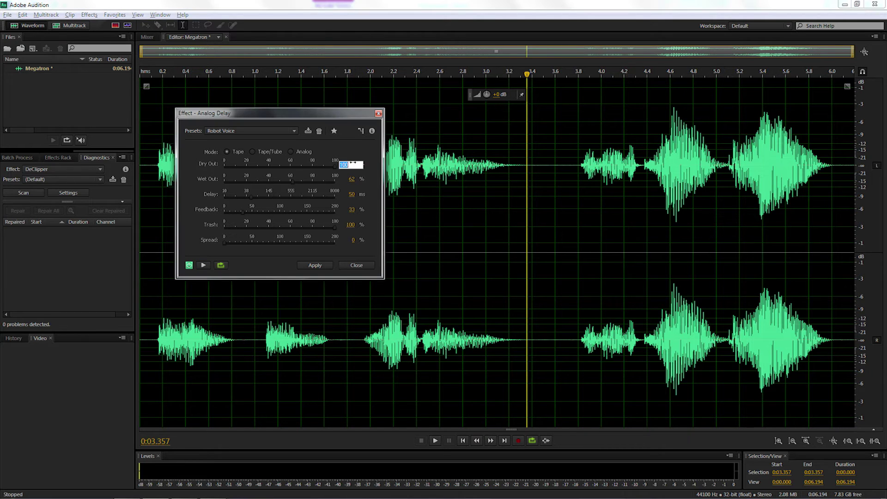
pyautogui.write('40')
pyautogui.press('Return')
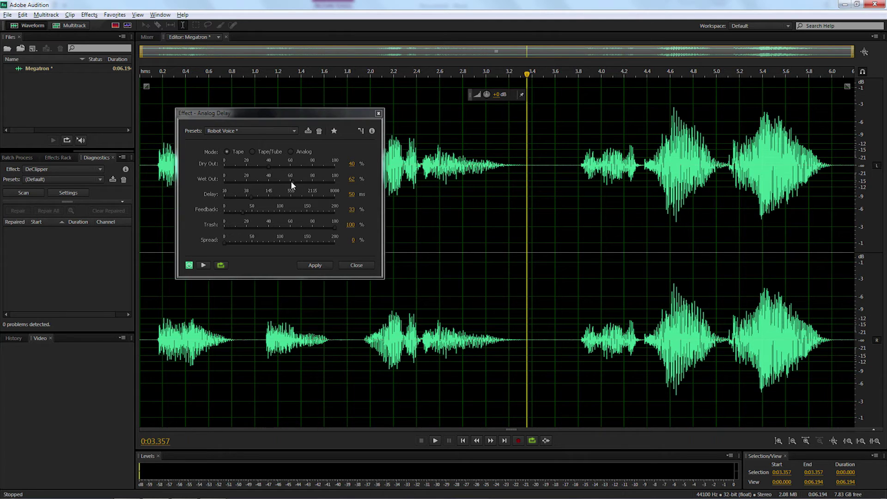
pyautogui.moveTo(290, 181); pyautogui.dragTo(329, 182)
pyautogui.moveTo(251, 196); pyautogui.dragTo(237, 198)
pyautogui.click(352, 209)
pyautogui.write('30')
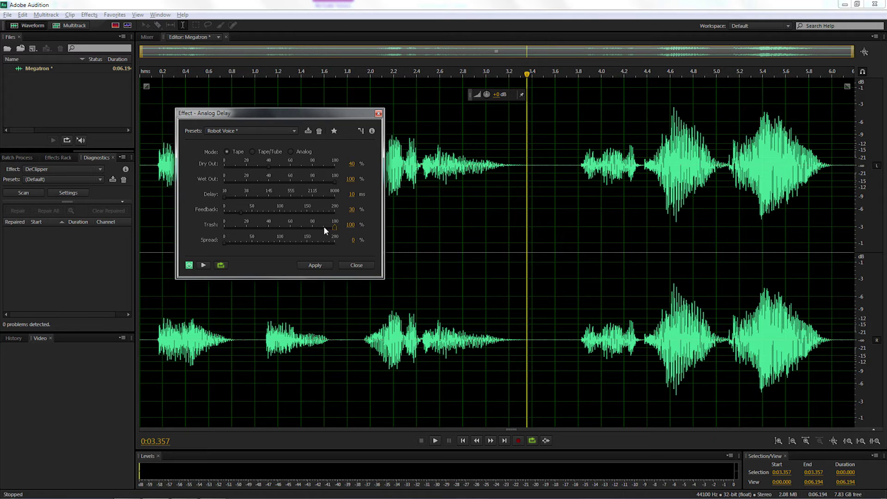
# - Try Trash at 90% and Spread at 23% in the Analog Delay effect and preview the result
pyautogui.click(237, 243)
pyautogui.click(204, 265)
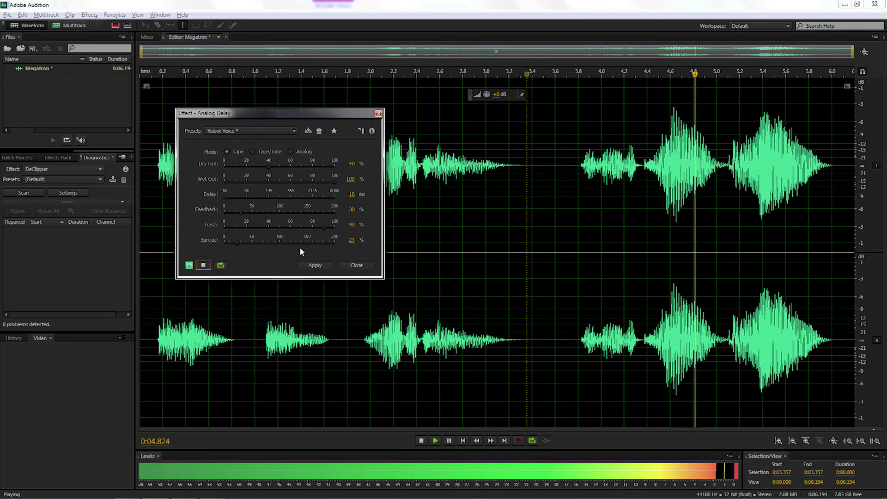
pyautogui.press('space')
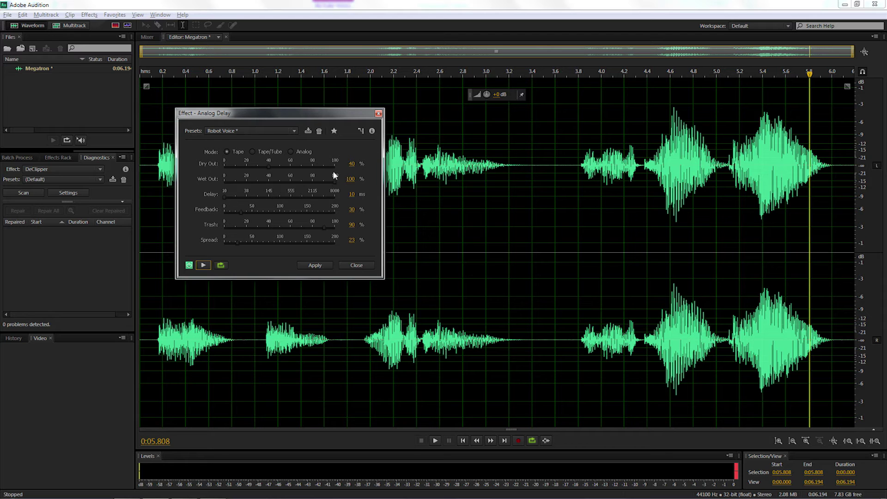
# - Set Trash to 80% and Spread to 30% while previewing the Analog Delay effect
pyautogui.click(204, 265)
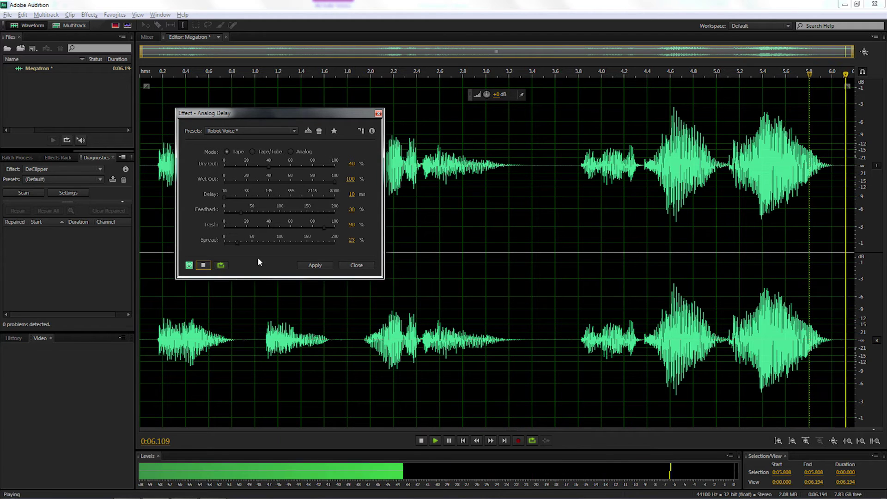
pyautogui.moveTo(322, 228)
pyautogui.mouseDown()
pyautogui.moveTo(334, 229)
pyautogui.moveTo(311, 229)
pyautogui.mouseUp()
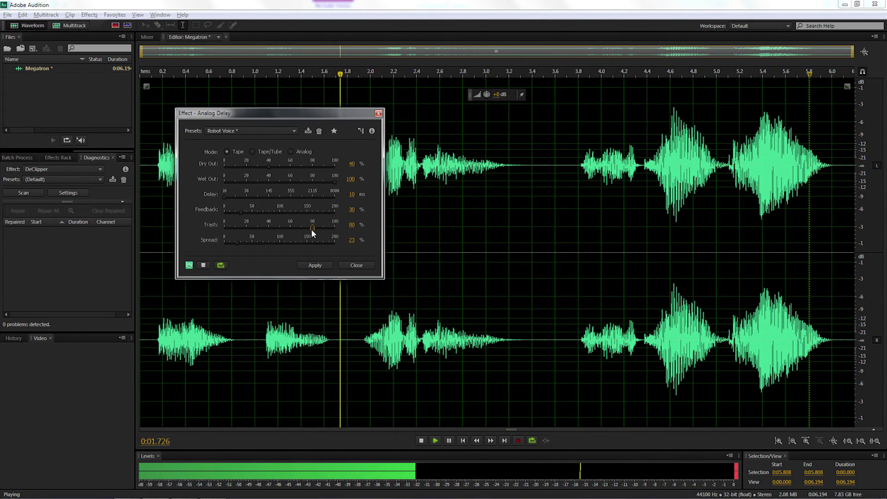
pyautogui.moveTo(237, 241)
pyautogui.mouseDown()
pyautogui.moveTo(284, 240)
pyautogui.moveTo(239, 242)
pyautogui.mouseUp()
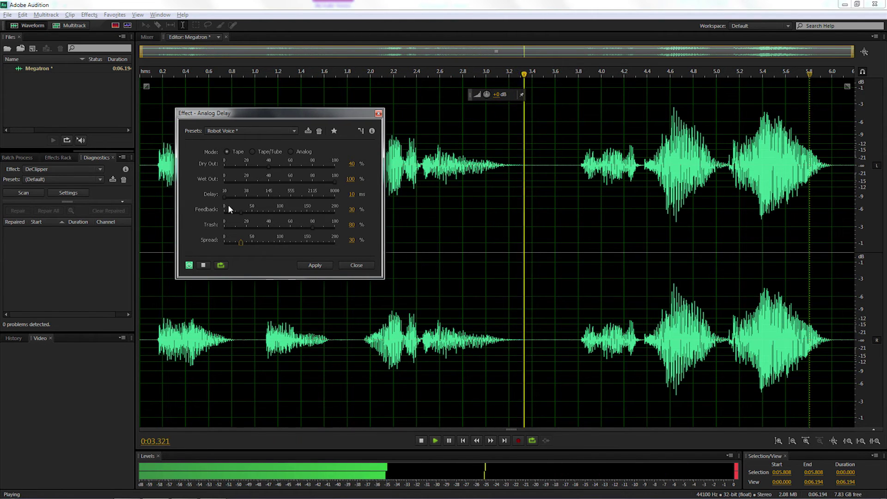
# - Try Feedback at 51%, settle on 20%, stop the preview and apply the Analog Delay effect
pyautogui.moveTo(226, 196); pyautogui.dragTo(251, 210)
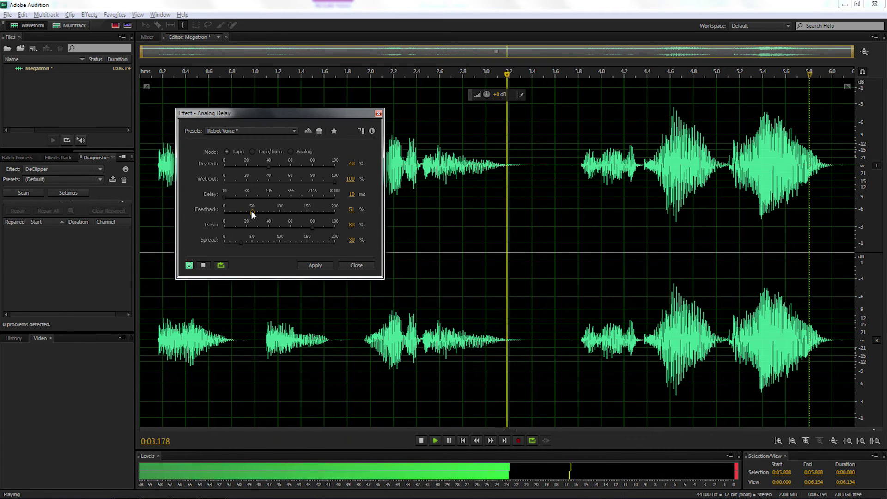
pyautogui.moveTo(252, 211); pyautogui.dragTo(234, 212)
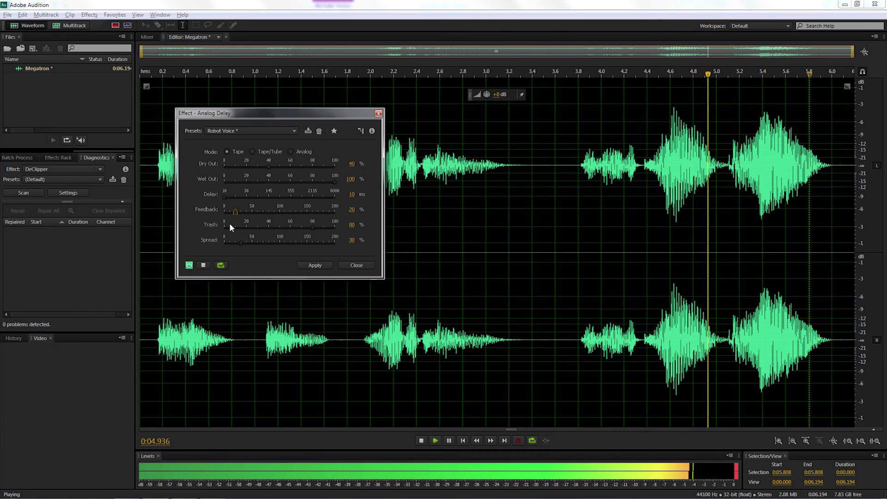
pyautogui.click(203, 265)
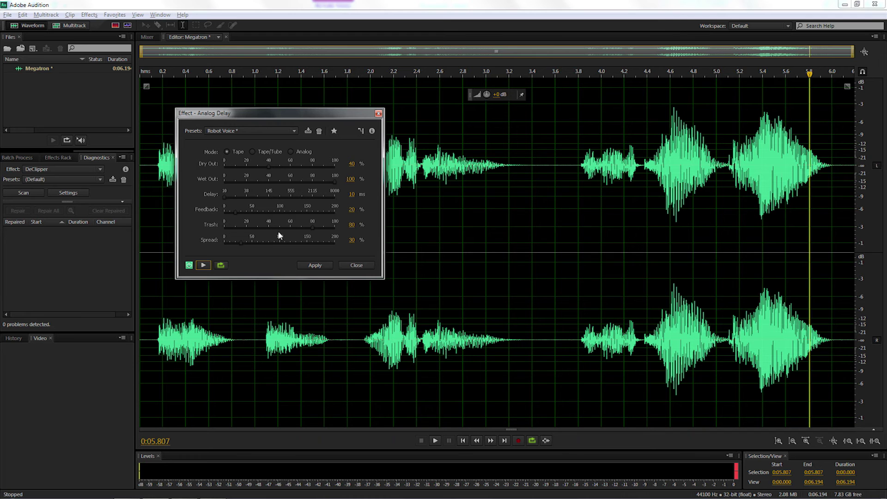
pyautogui.click(313, 266)
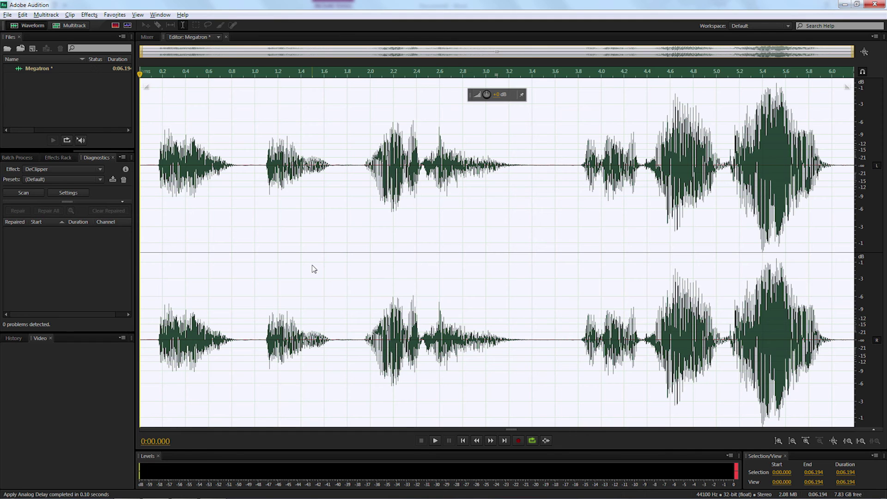
# - Play back the processed recording from near its start, at about 0.04 s
pyautogui.click(223, 273)
pyautogui.click(144, 258)
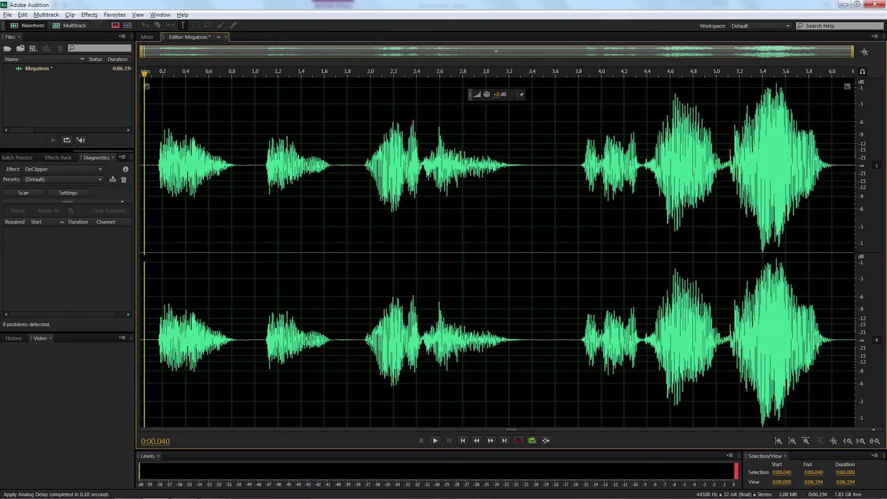
pyautogui.press('space')
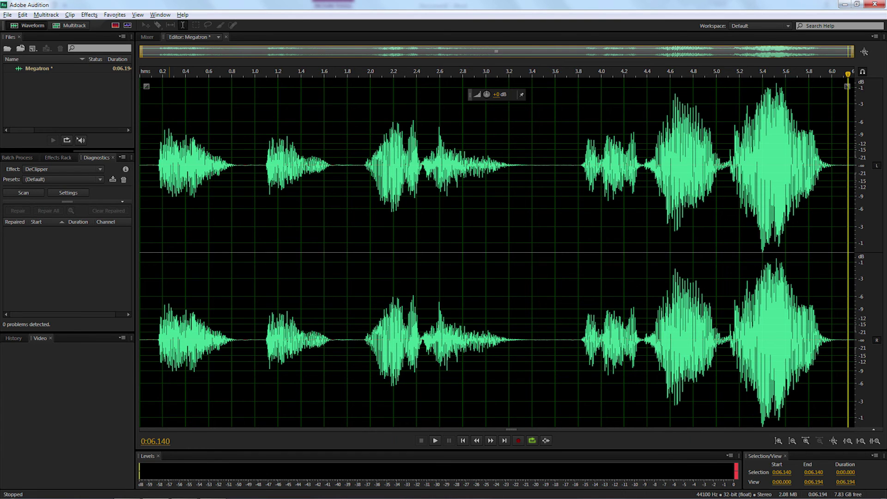
# - Save the recording as Megatron.wav on the Desktop in Wave PCM format
pyautogui.click(7, 14)
pyautogui.click(32, 139)
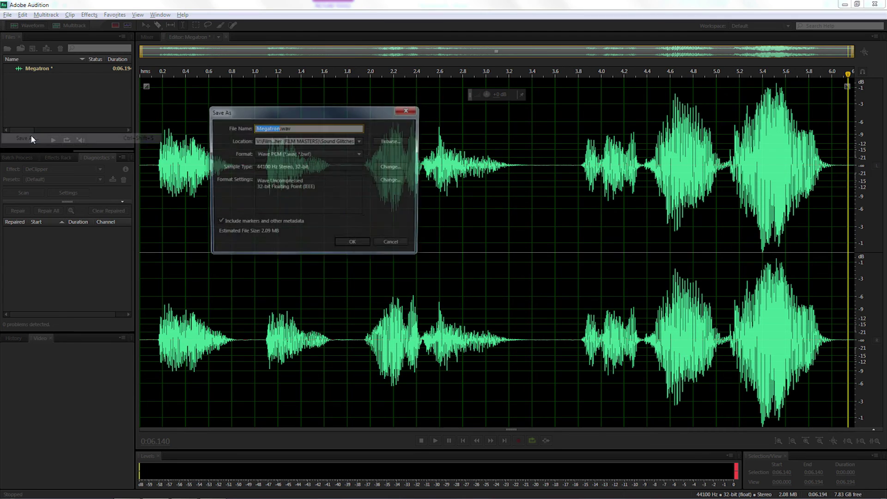
pyautogui.moveTo(321, 115); pyautogui.dragTo(359, 152)
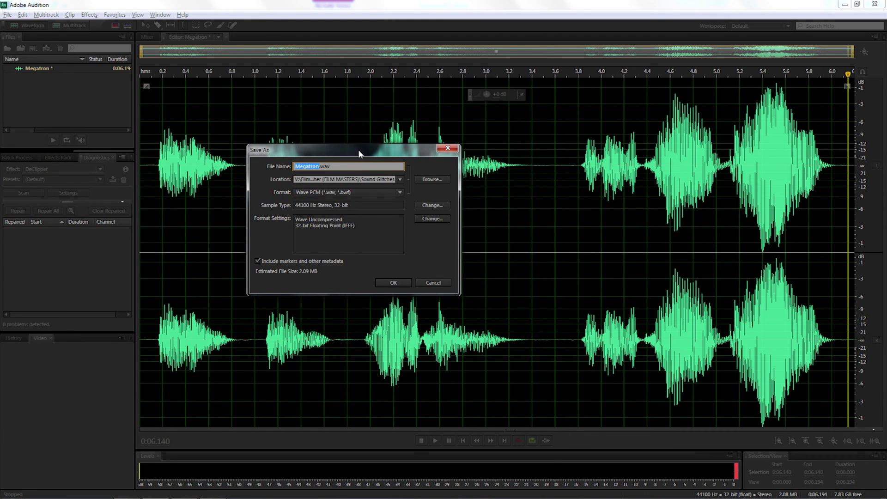
pyautogui.click(340, 166)
pyautogui.click(399, 180)
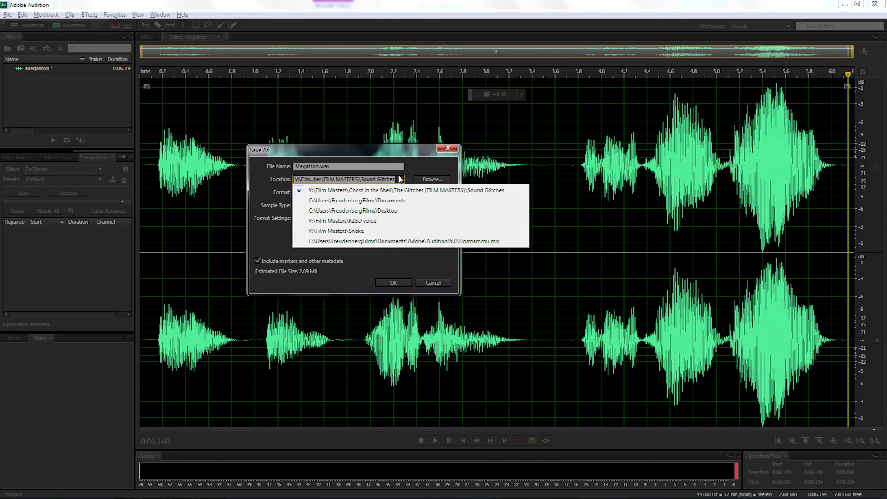
pyautogui.click(384, 211)
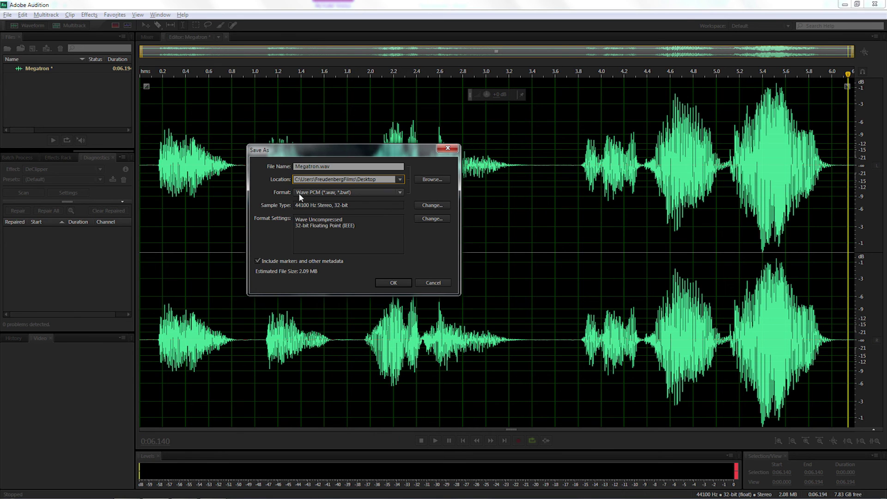
pyautogui.click(345, 191)
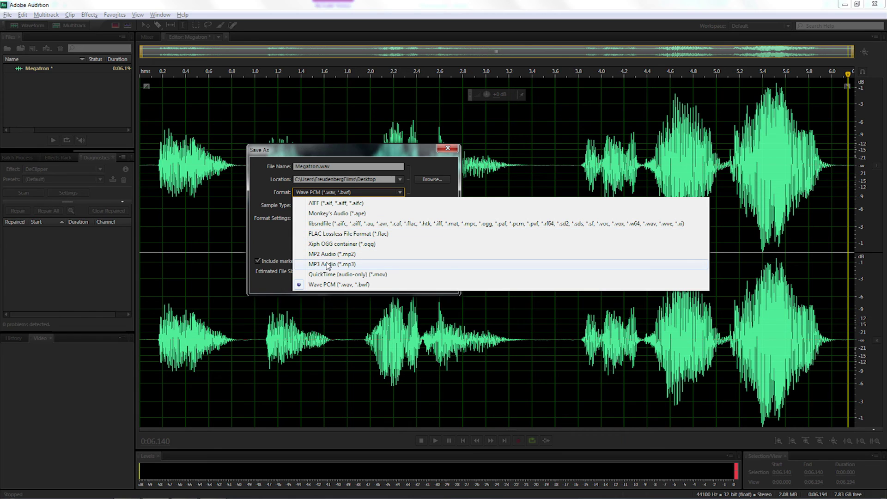
pyautogui.click(281, 241)
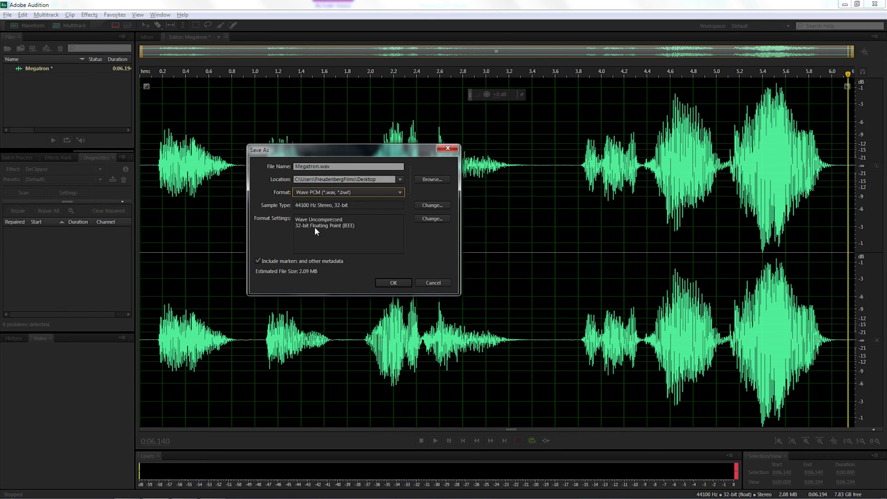
pyautogui.click(393, 283)
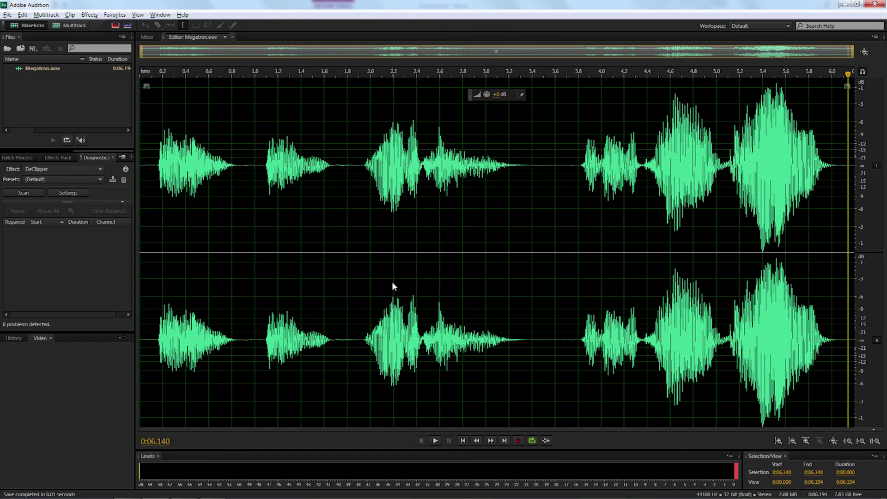